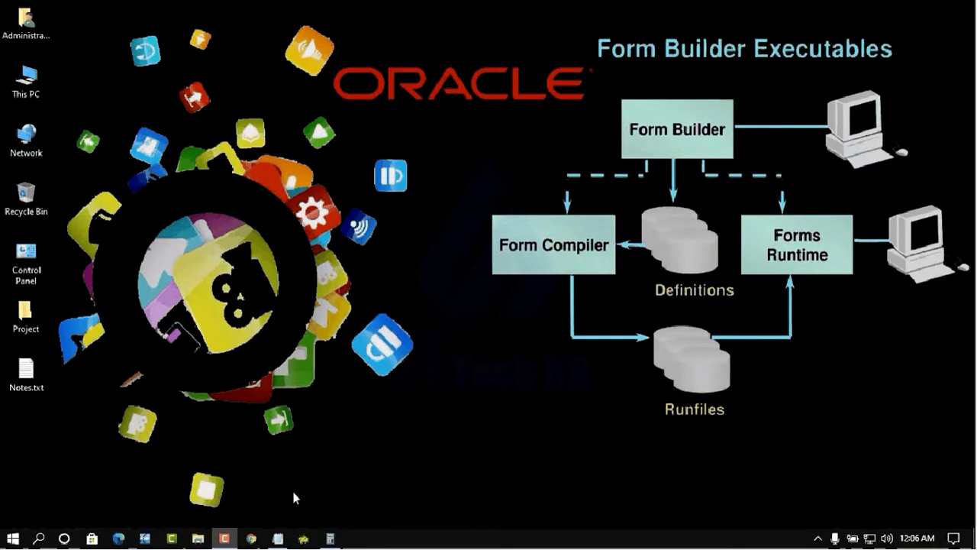
Dismiss the Notes.txt notes and open This PC's system properties page.
left_click(278, 538)
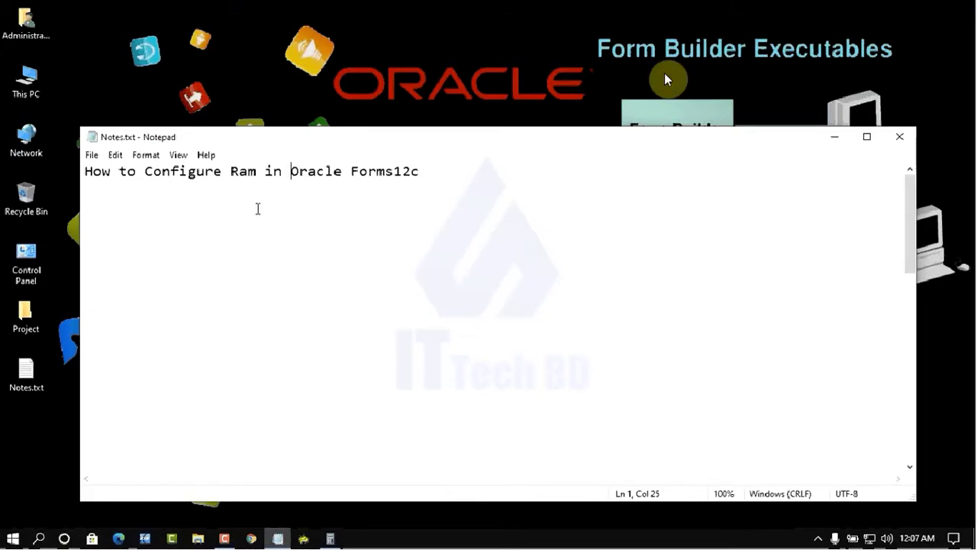
left_click(836, 141)
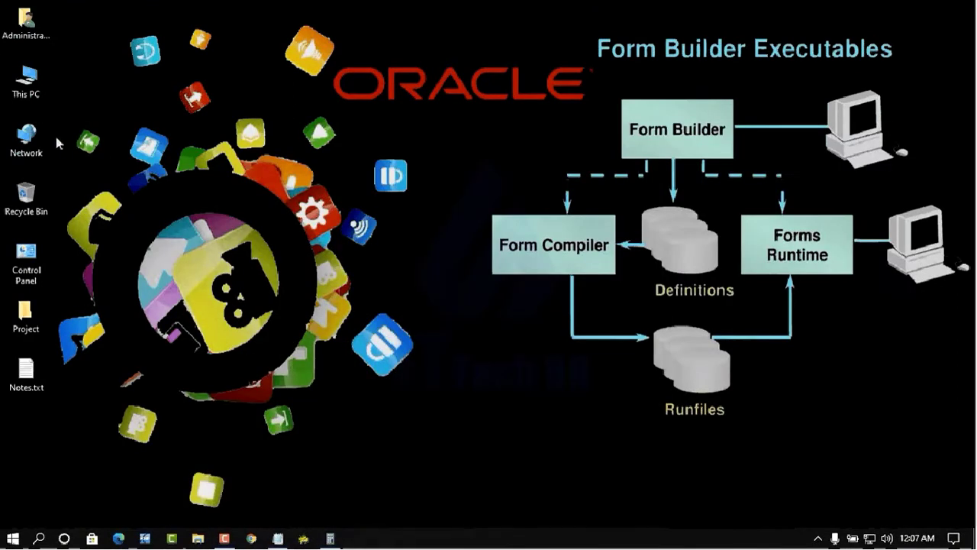
right_click(32, 88)
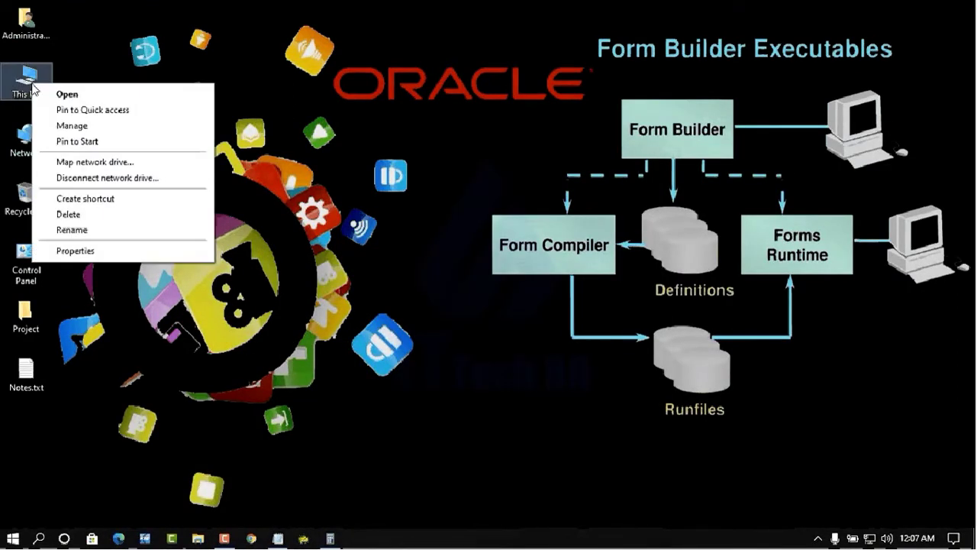
left_click(86, 251)
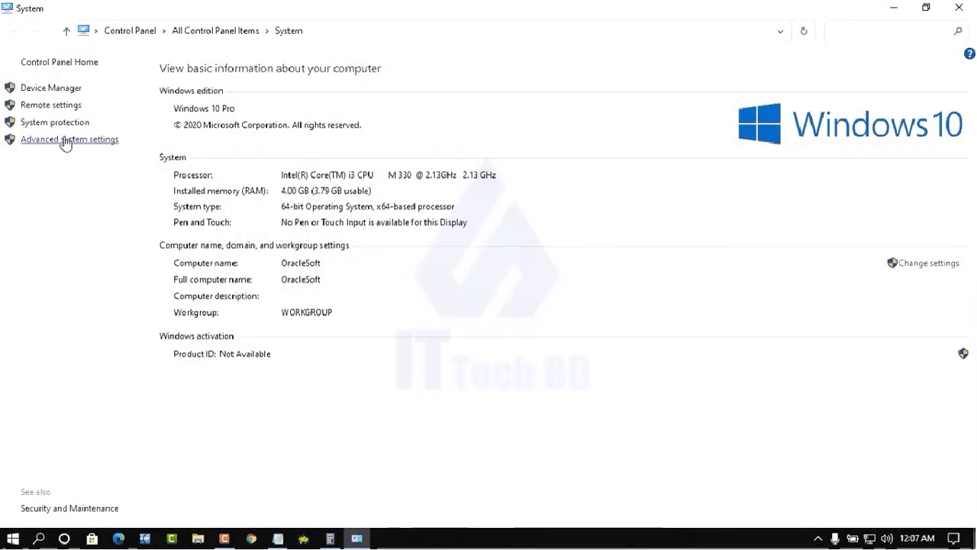
Open Virtual Memory via Advanced system settings and the Performance Options Advanced tab.
left_click(67, 141)
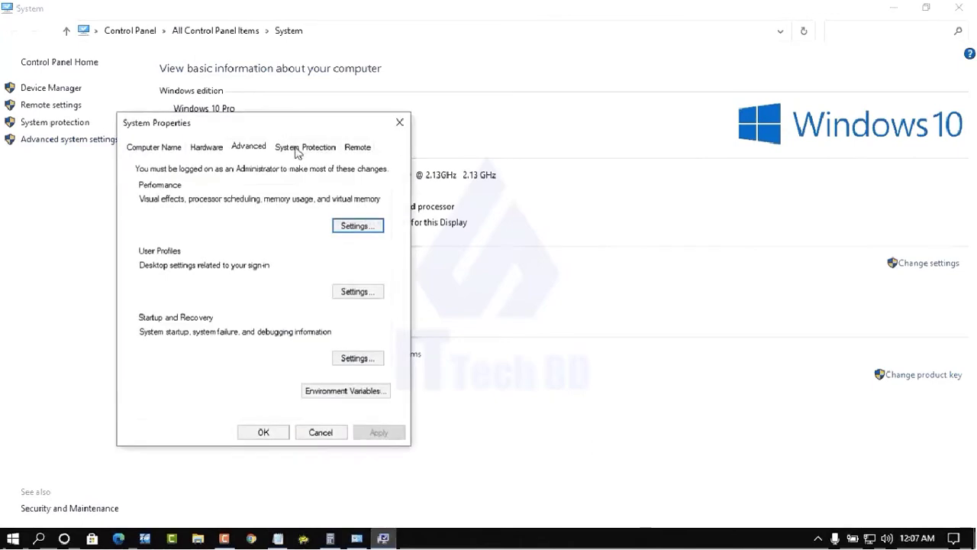
left_click_drag(258, 128, 527, 93)
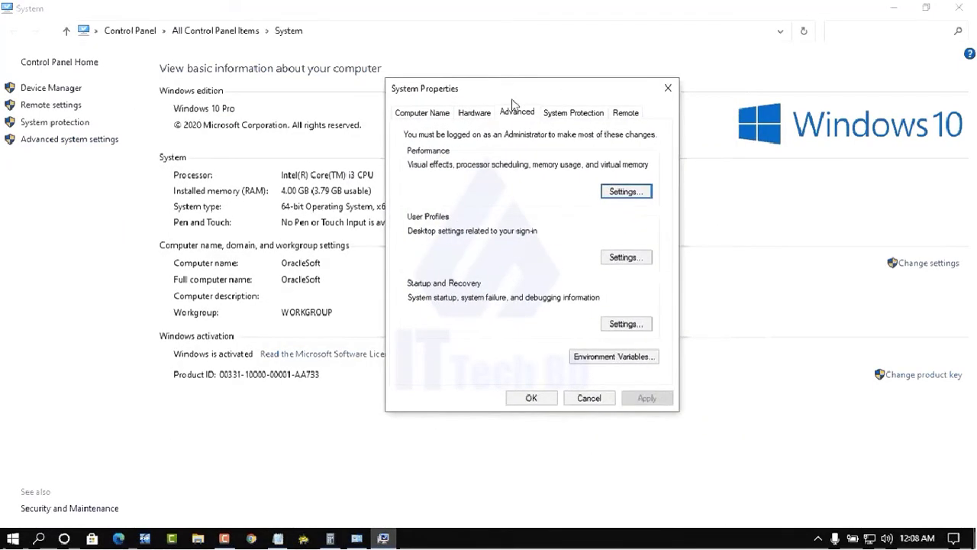
left_click(624, 192)
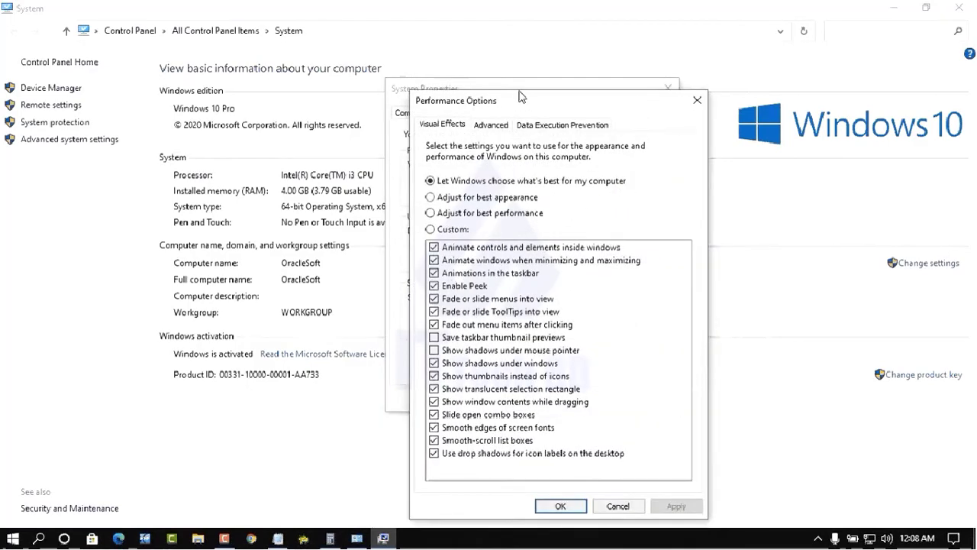
left_click_drag(522, 99, 527, 57)
left_click(497, 83)
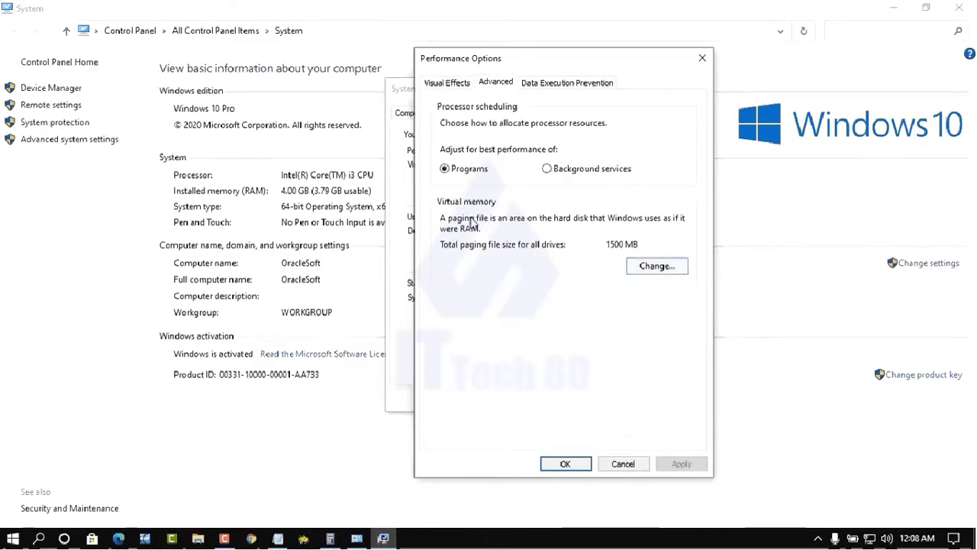
left_click(649, 267)
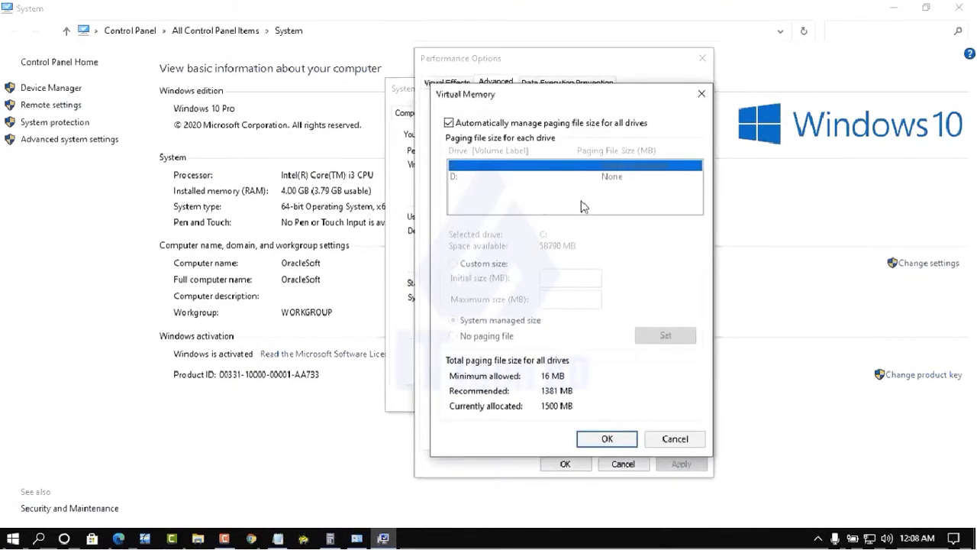
Disable automatic paging-file management, choose Custom size for drive C:, and launch Calculator.
left_click(449, 123)
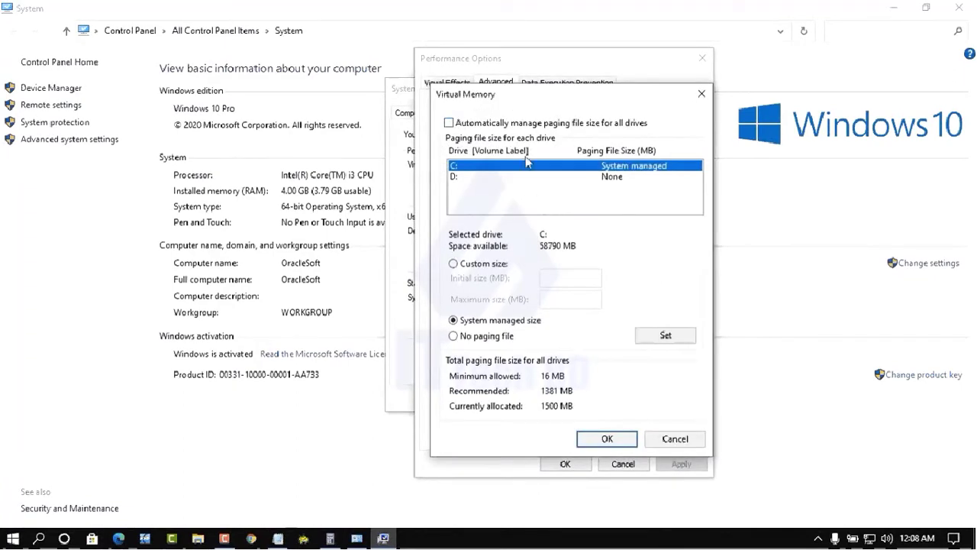
left_click(454, 265)
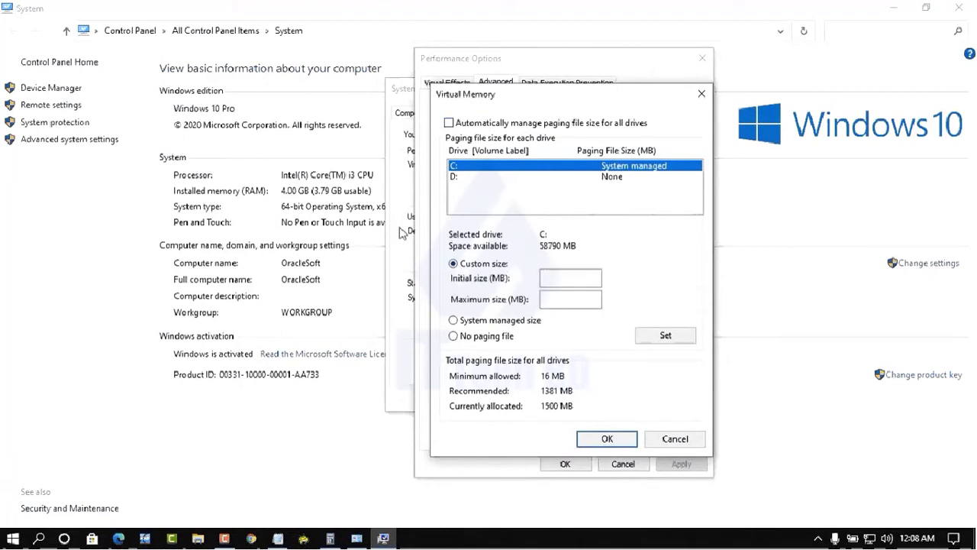
left_click(330, 537)
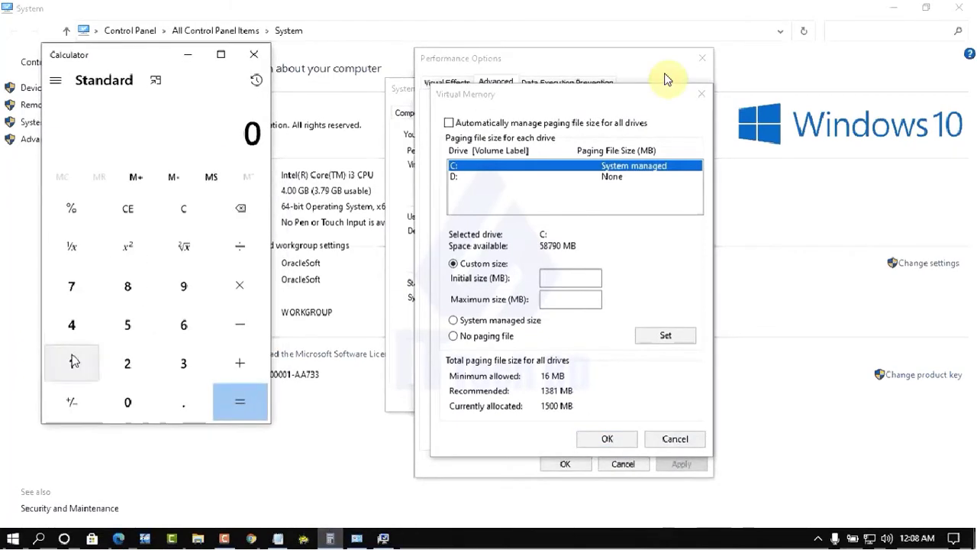
Calculate 1024 × 4 = 4,096 in Calculator, then select the Initial size (MB) field.
left_click(72, 361)
left_click(127, 402)
left_click(129, 362)
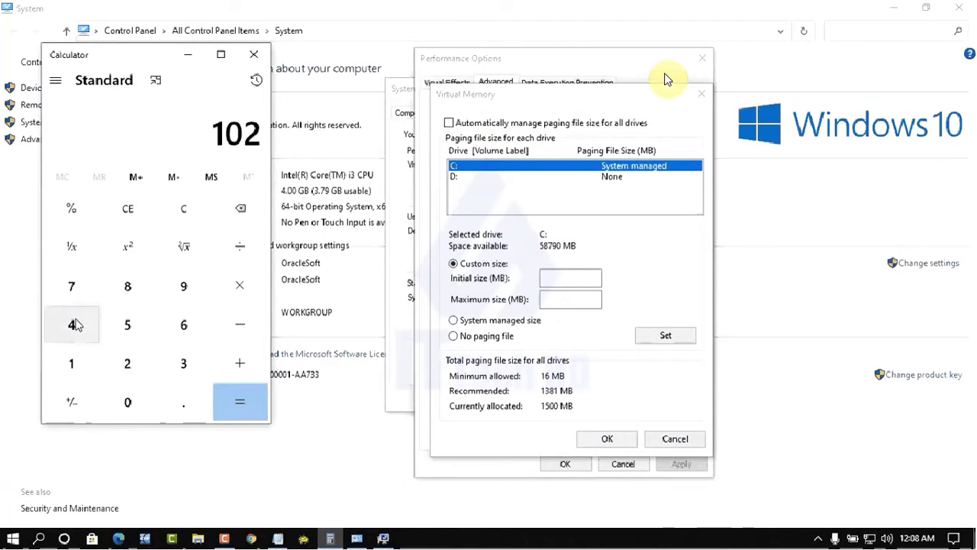
left_click(73, 324)
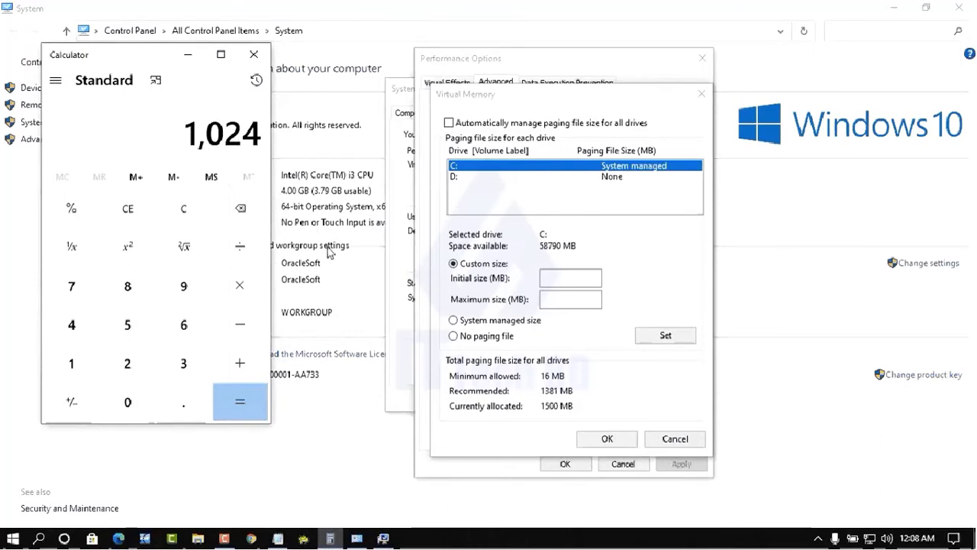
left_click(240, 289)
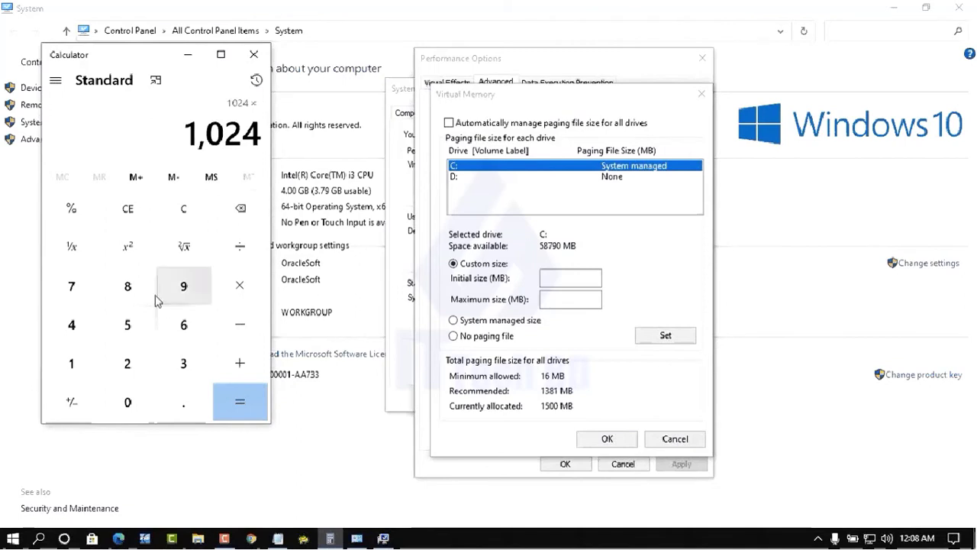
left_click(73, 325)
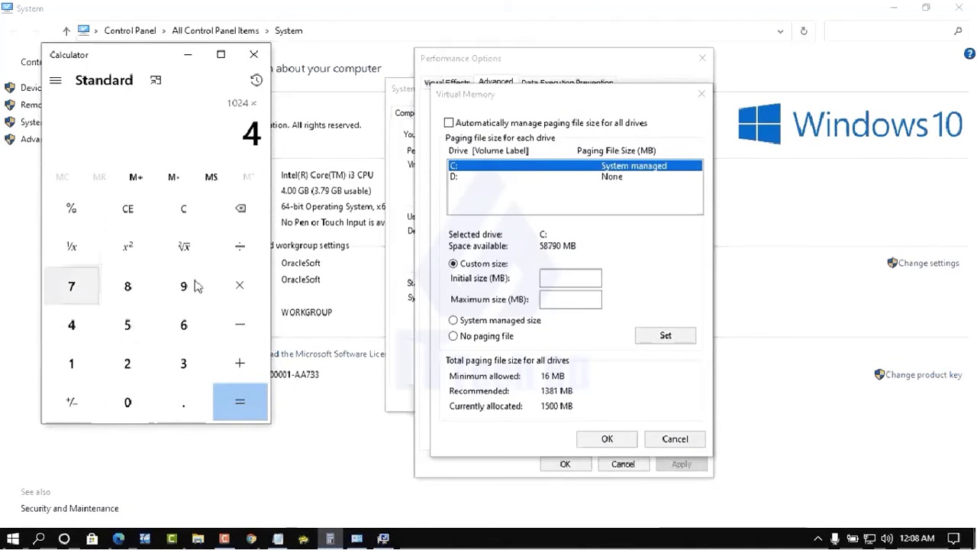
left_click(238, 406)
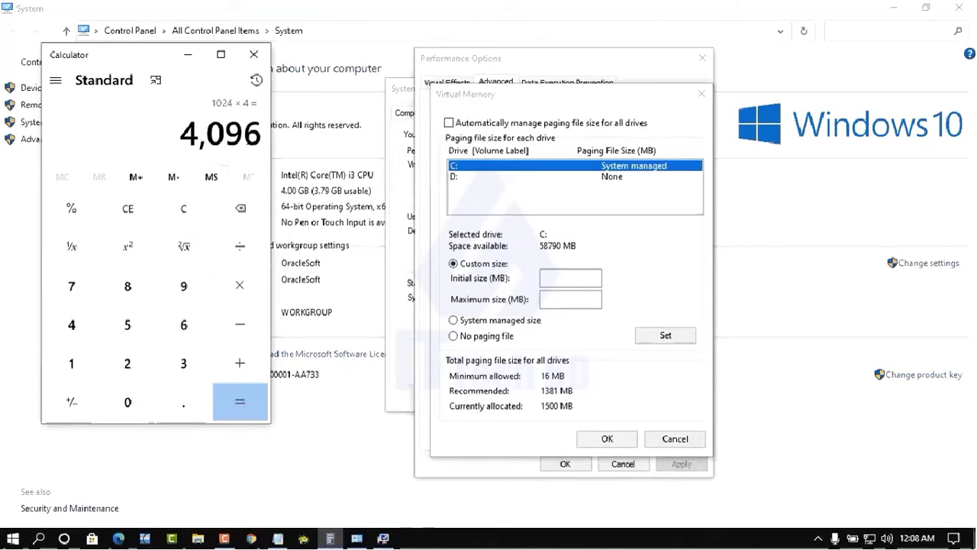
left_click(570, 279)
left_click(569, 280)
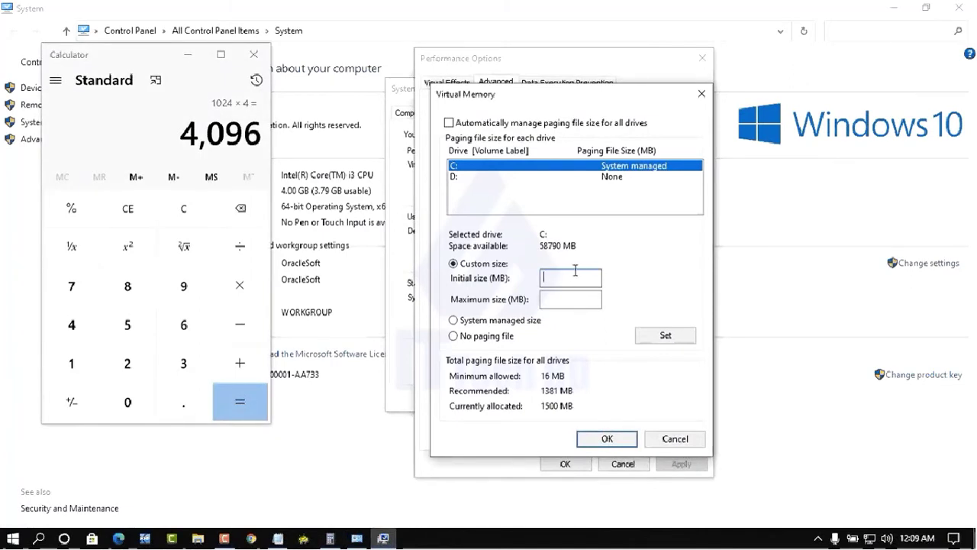
Enter 8000 MB as initial and maximum paging size for C:, and minimize Calculator.
type("800")
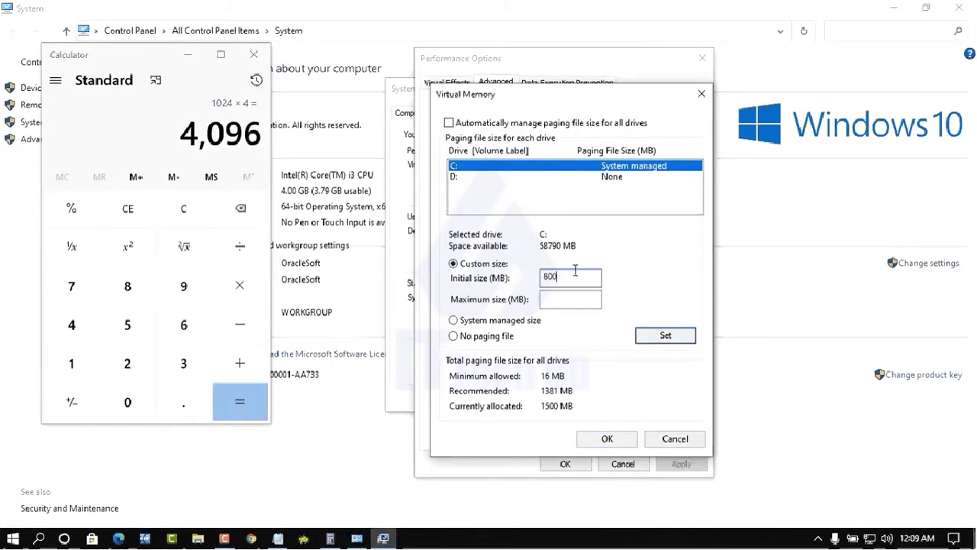
type("0")
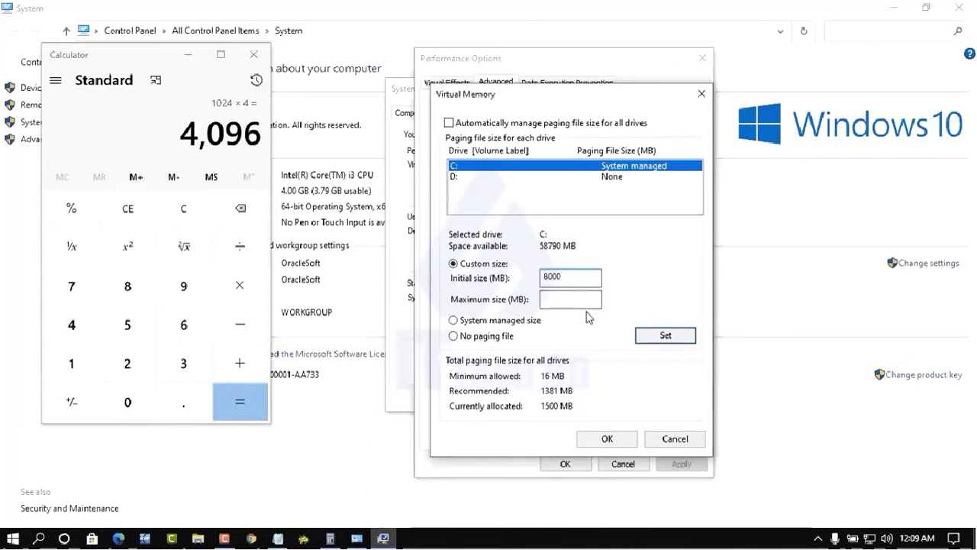
left_click(556, 299)
type("8000")
left_click(188, 54)
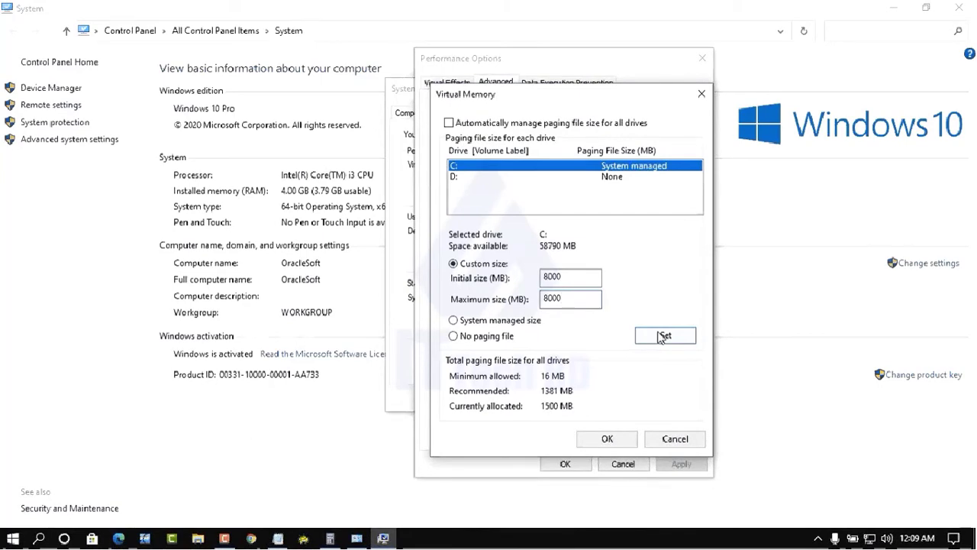
Set the 8000–8000 MB size for C: and OK Virtual Memory, restart warning, Performance Options, System Properties.
left_click(668, 340)
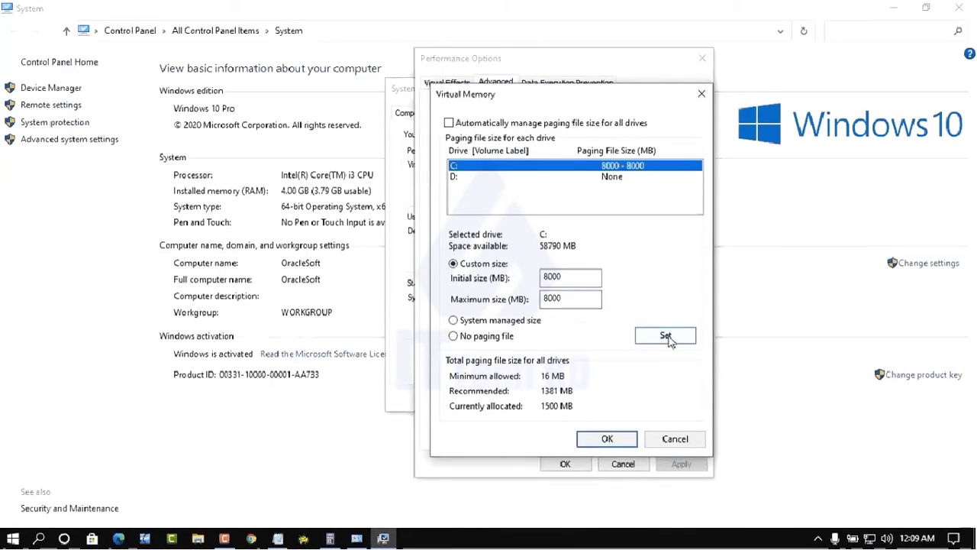
left_click(606, 440)
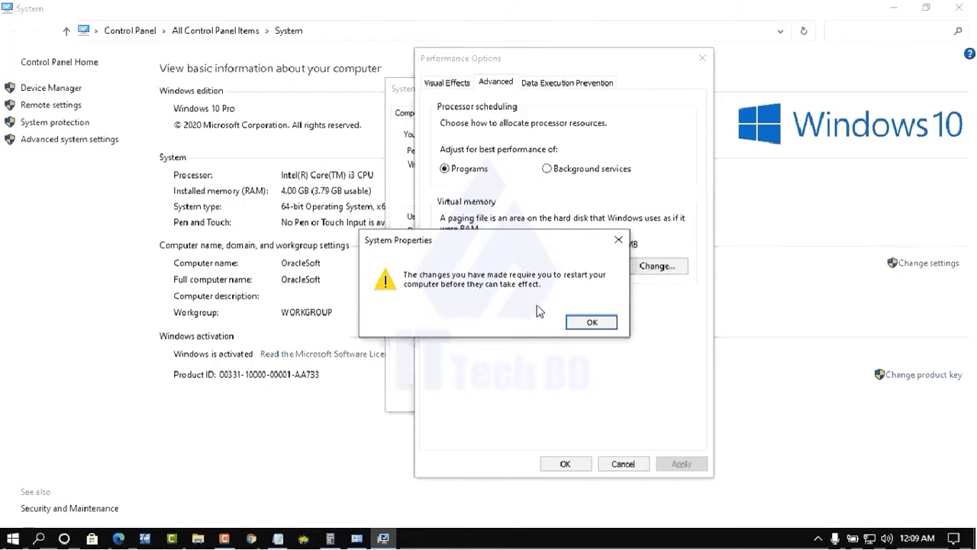
left_click(592, 323)
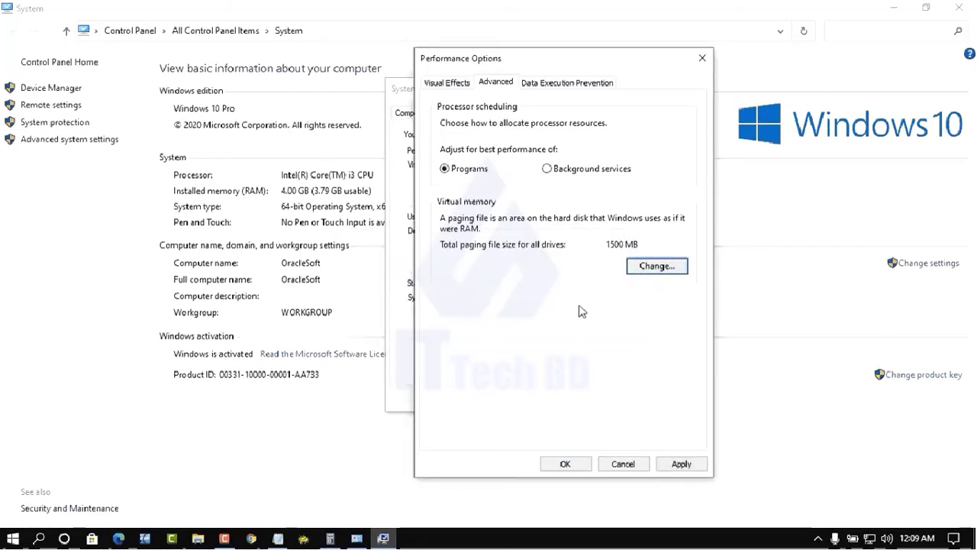
left_click(682, 465)
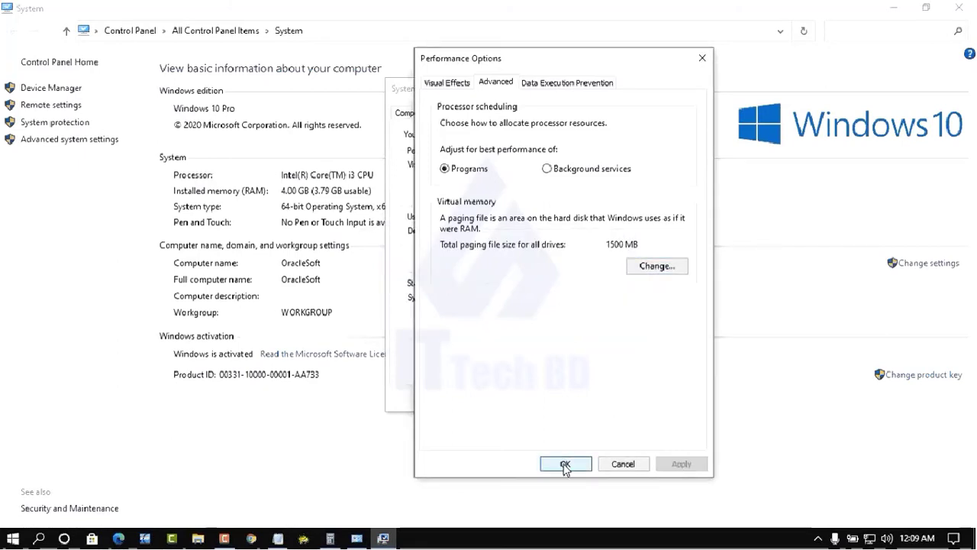
left_click(565, 465)
left_click(533, 398)
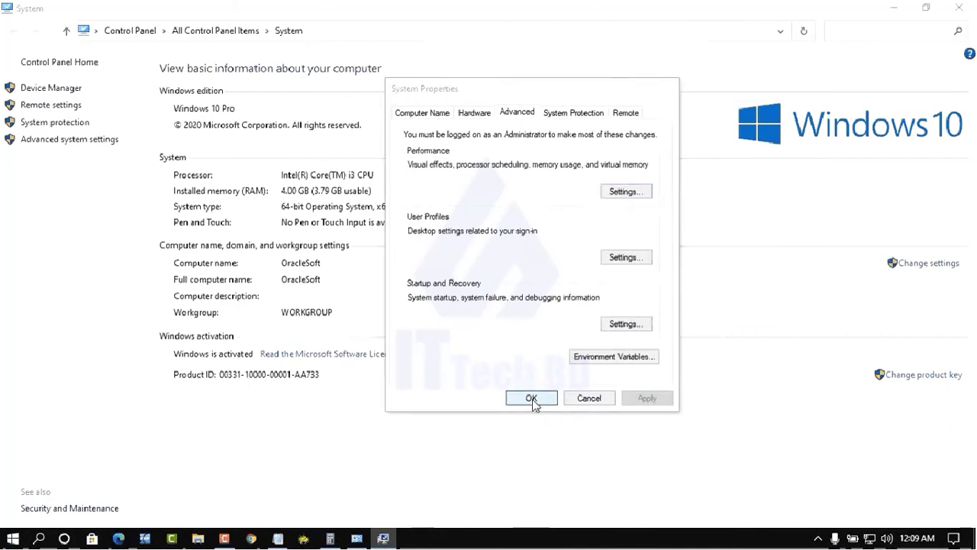